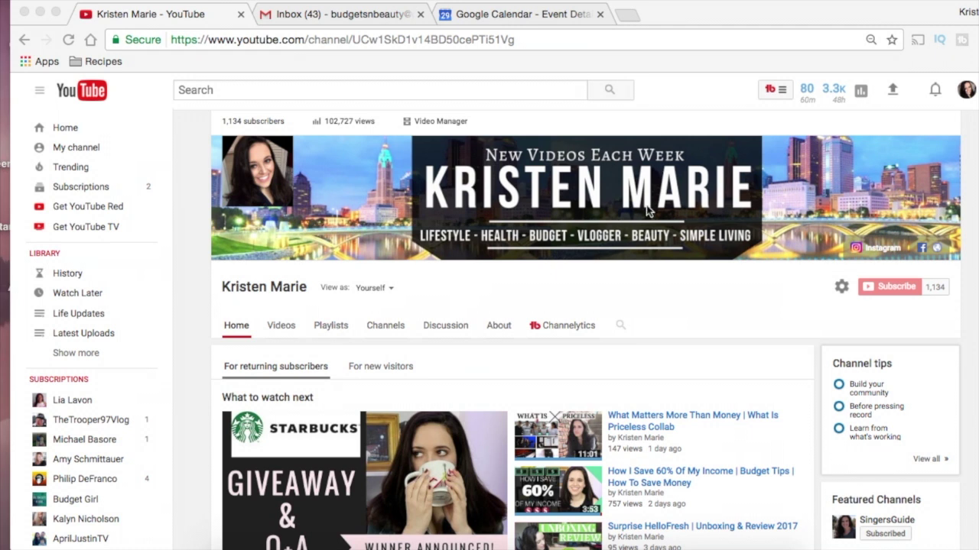
Go from Video Manager to the Analytics overview showing 107,424 watch-time minutes for the last 28 days
{"action": "left_click", "coordinate": [444, 126]}
{"action": "left_click", "coordinate": [445, 126]}
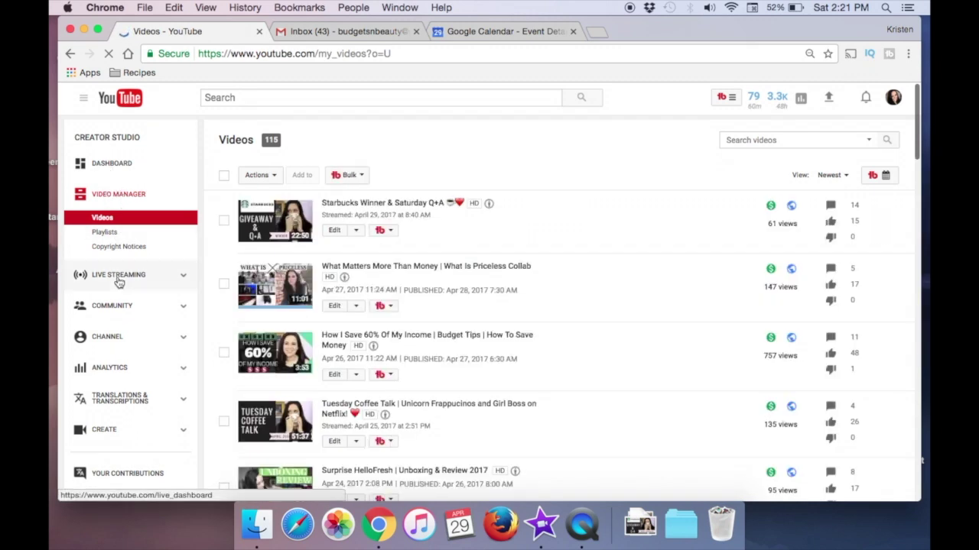
{"action": "left_click", "coordinate": [108, 370]}
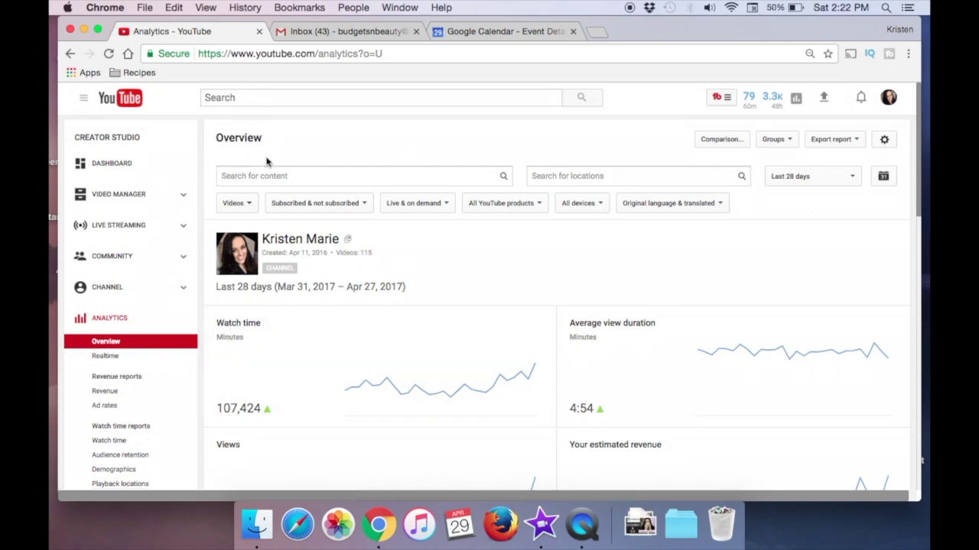
Start a comparison and set the second date range to Last 30 days
{"action": "left_click", "coordinate": [722, 141]}
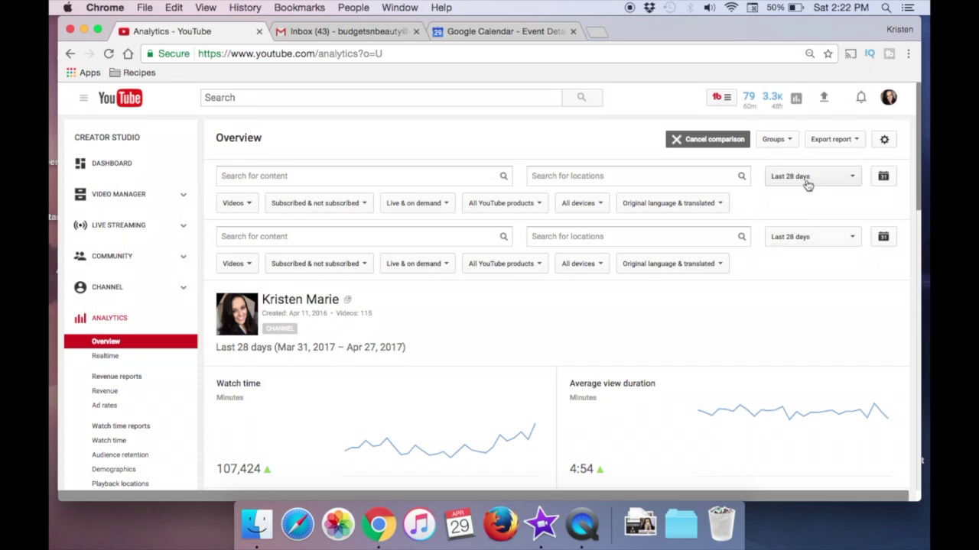
{"action": "left_click", "coordinate": [887, 240]}
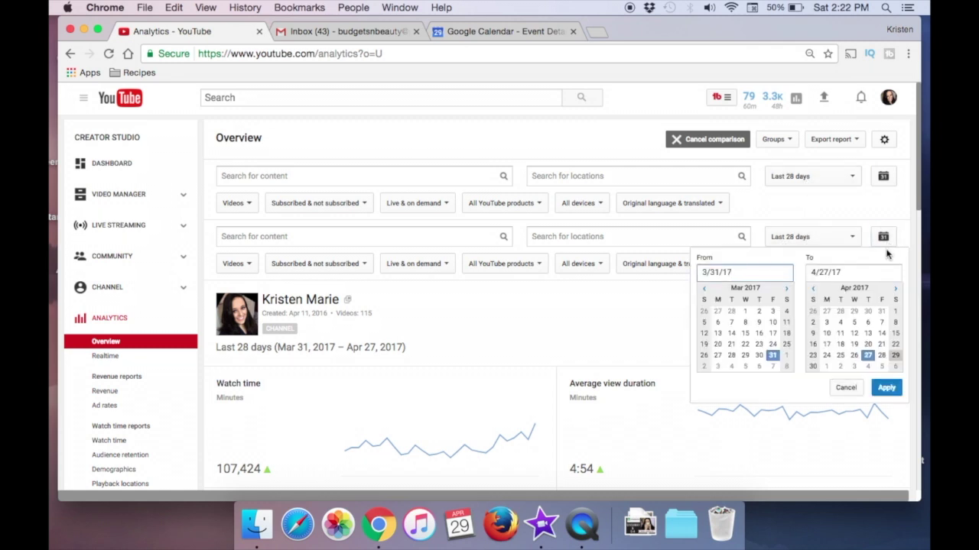
{"action": "left_click", "coordinate": [839, 244]}
{"action": "left_click", "coordinate": [841, 242]}
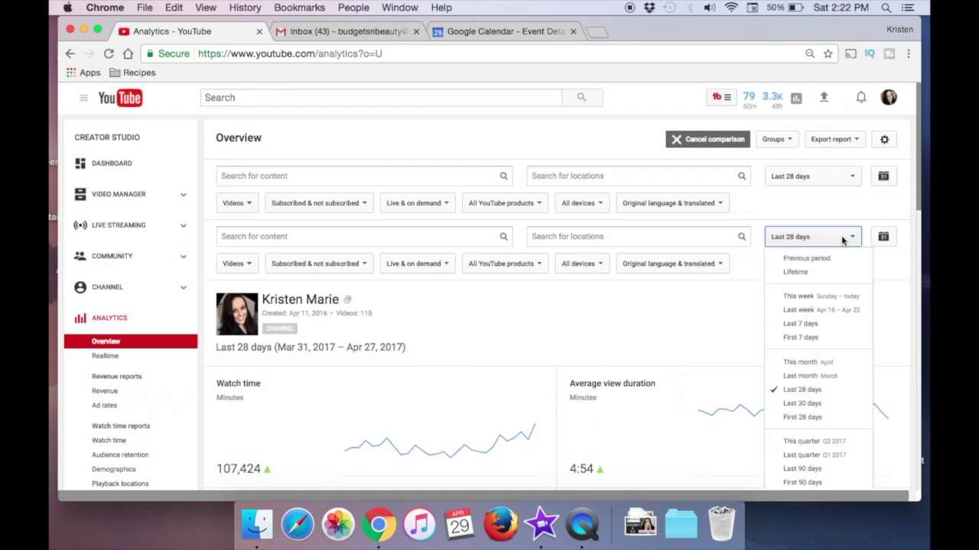
{"action": "left_click", "coordinate": [803, 403]}
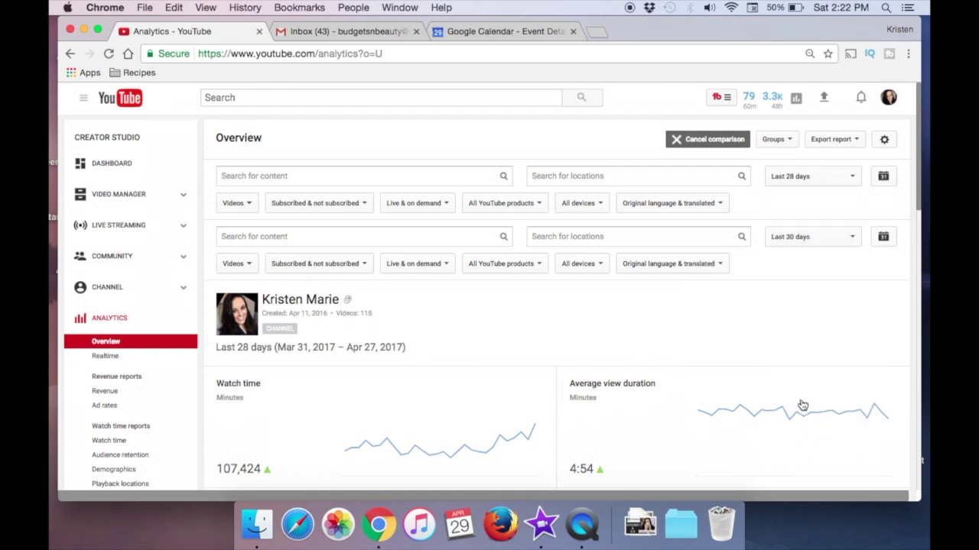
Set the first comparison range to custom dates January 1–30, 2017 and apply it
{"action": "left_click", "coordinate": [824, 178]}
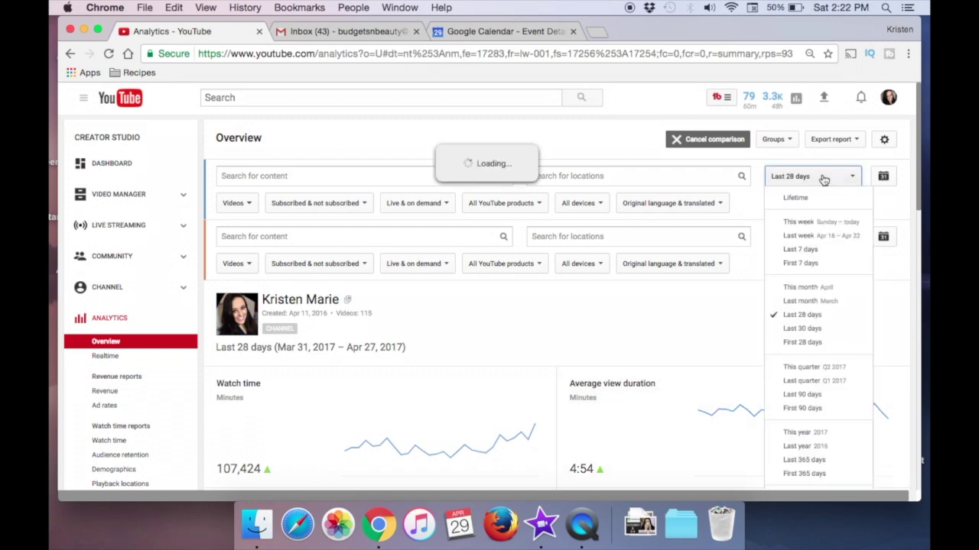
{"action": "left_click", "coordinate": [885, 178]}
{"action": "left_click", "coordinate": [884, 177]}
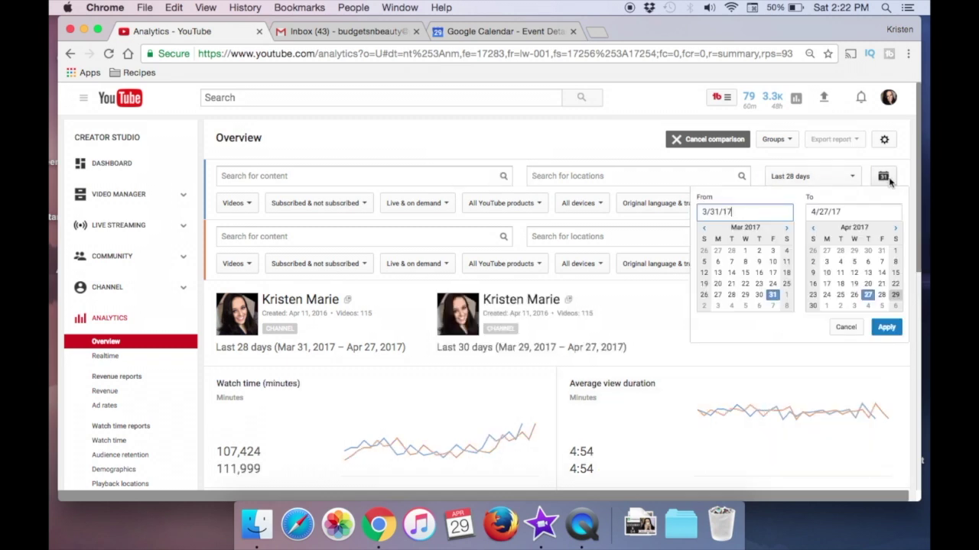
{"action": "left_click", "coordinate": [707, 229]}
{"action": "left_click", "coordinate": [707, 229]}
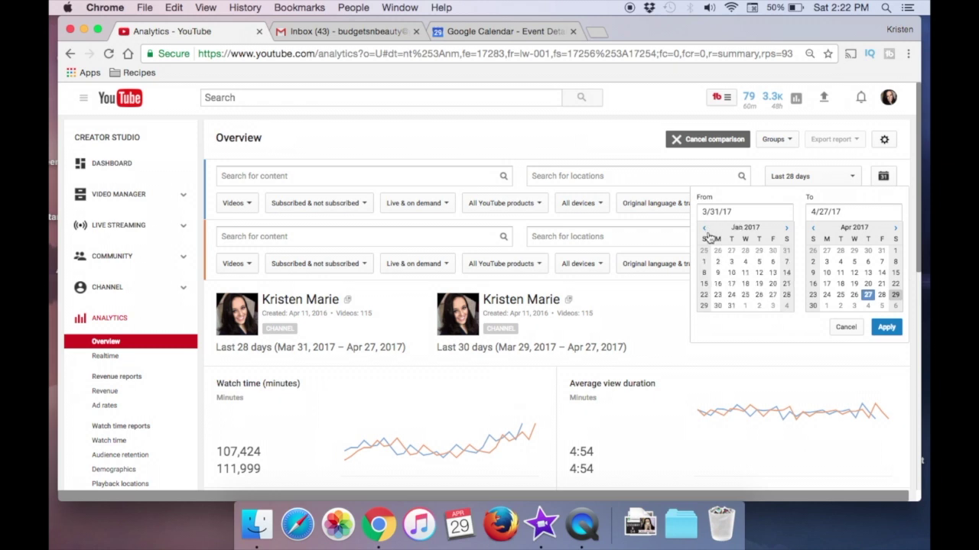
{"action": "left_click", "coordinate": [704, 263]}
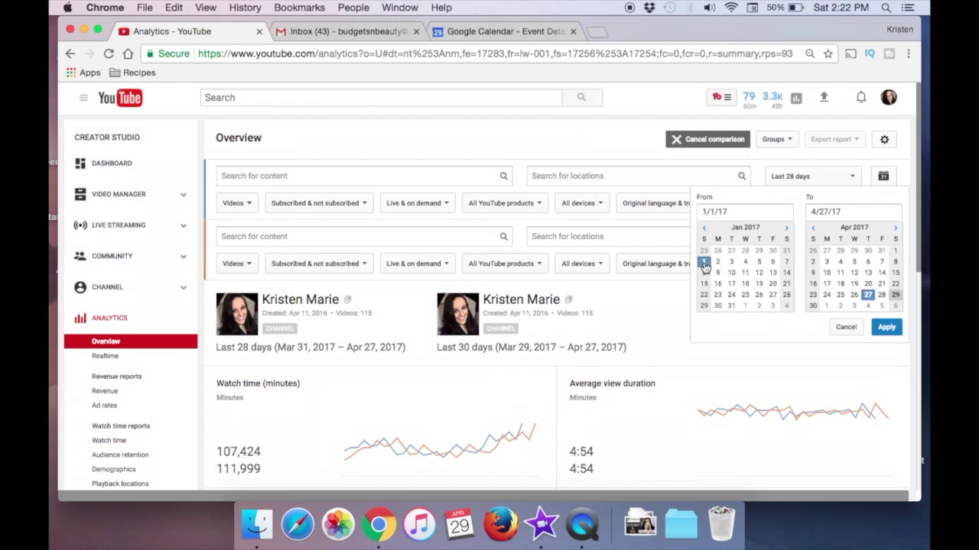
{"action": "left_click", "coordinate": [814, 229]}
{"action": "left_click", "coordinate": [813, 229]}
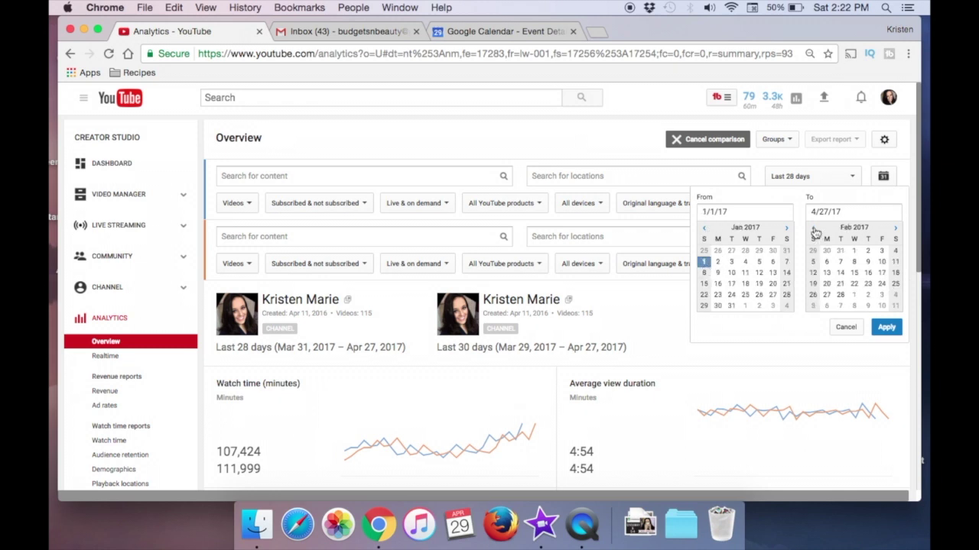
{"action": "left_click", "coordinate": [813, 229]}
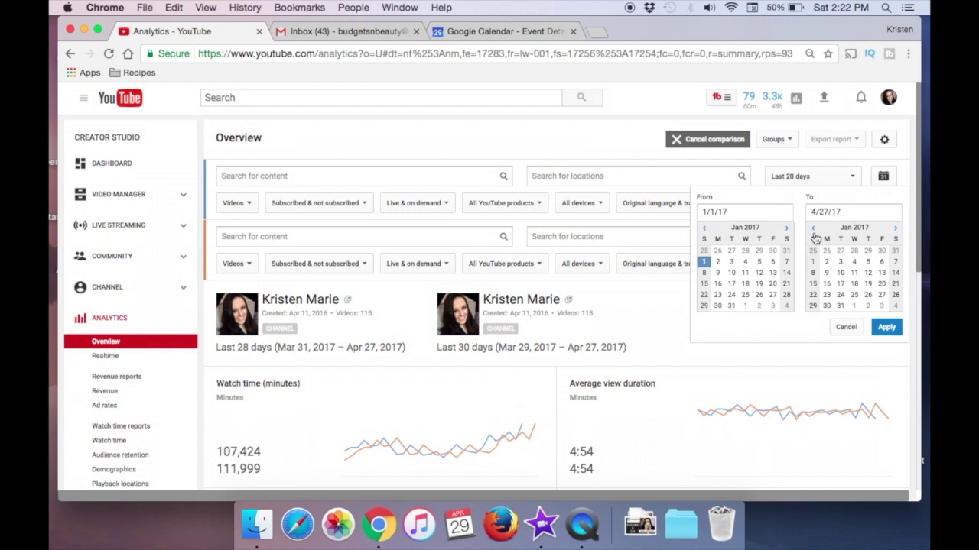
{"action": "left_click", "coordinate": [827, 306]}
{"action": "left_click", "coordinate": [885, 327]}
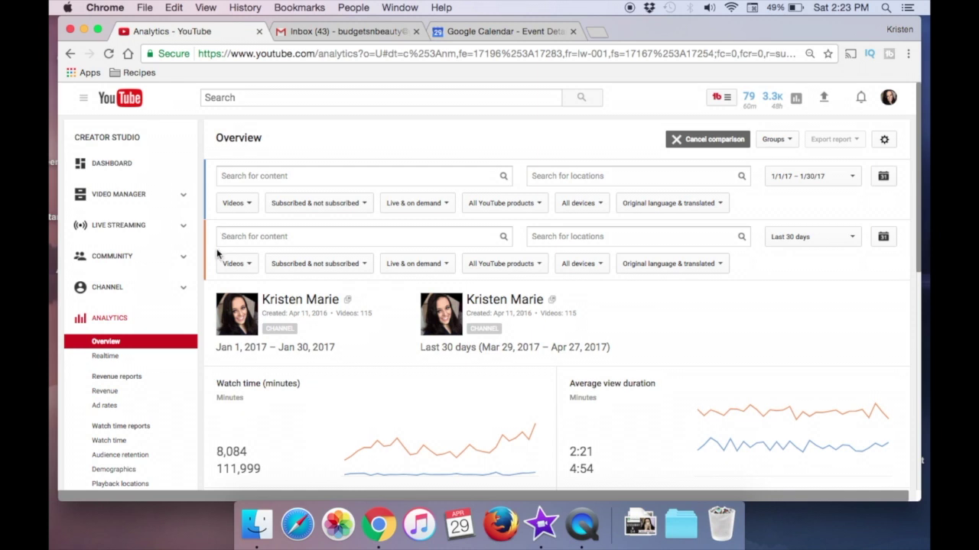
Open the Watch time report and review its table: 3,433 versus 22,798 views
{"action": "scroll", "coordinate": [218, 255], "scroll_direction": "down", "scroll_amount": 5}
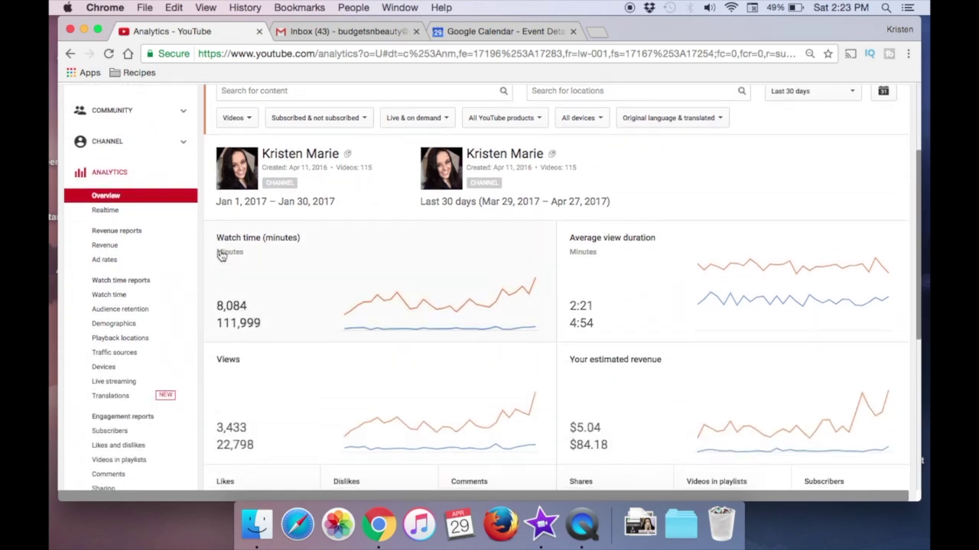
{"action": "left_click", "coordinate": [288, 243]}
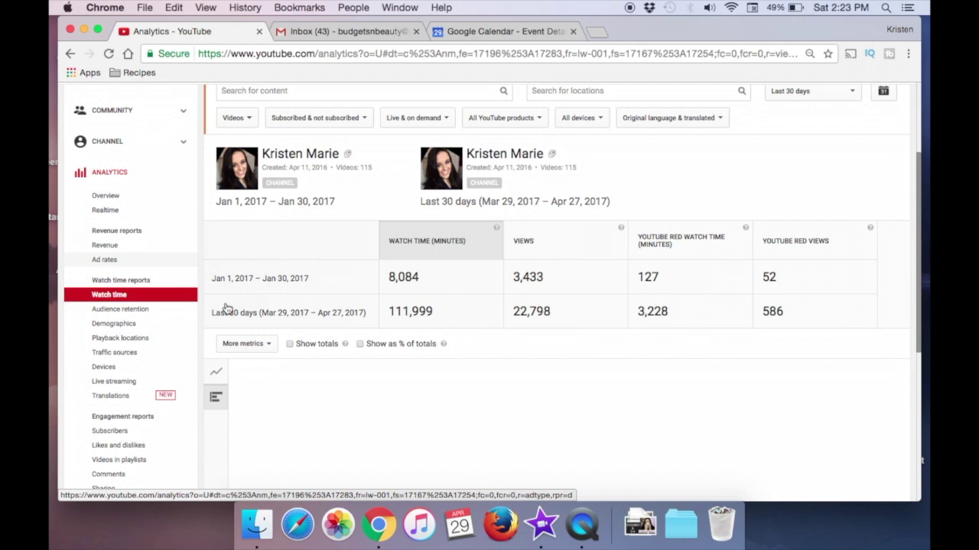
{"action": "scroll", "coordinate": [269, 267], "scroll_direction": "down", "scroll_amount": 4}
{"action": "scroll", "coordinate": [314, 133], "scroll_direction": "up", "scroll_amount": 2}
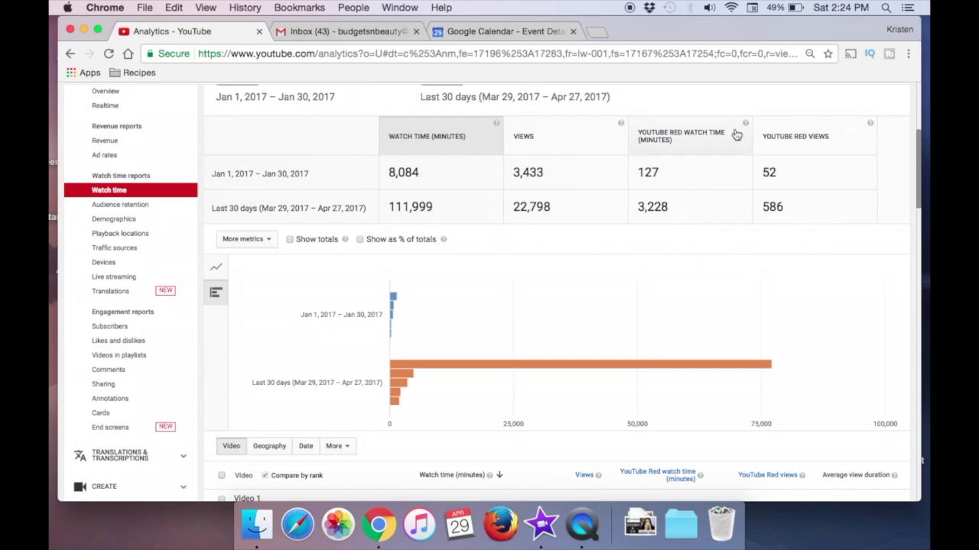
{"action": "scroll", "coordinate": [619, 210], "scroll_direction": "up", "scroll_amount": 5}
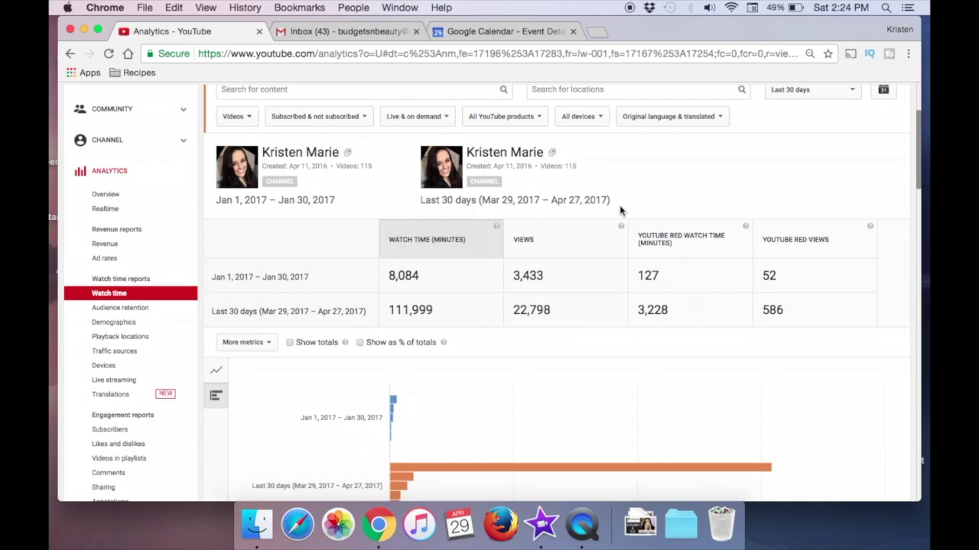
{"action": "scroll", "coordinate": [305, 288], "scroll_direction": "down", "scroll_amount": 2}
{"action": "scroll", "coordinate": [305, 288], "scroll_direction": "up", "scroll_amount": 3}
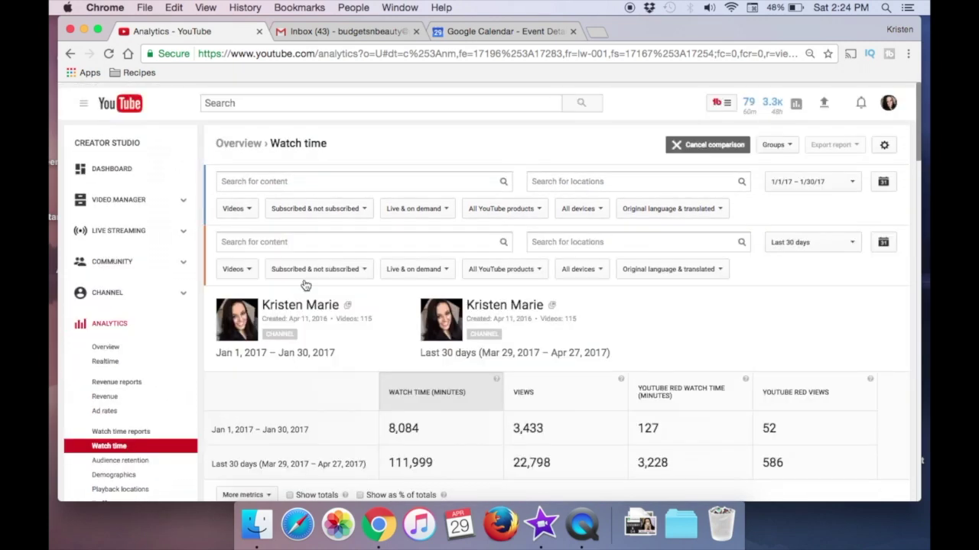
Return to the overview and open Audience retention, comparing 33% versus 47% viewed
{"action": "left_click", "coordinate": [69, 54]}
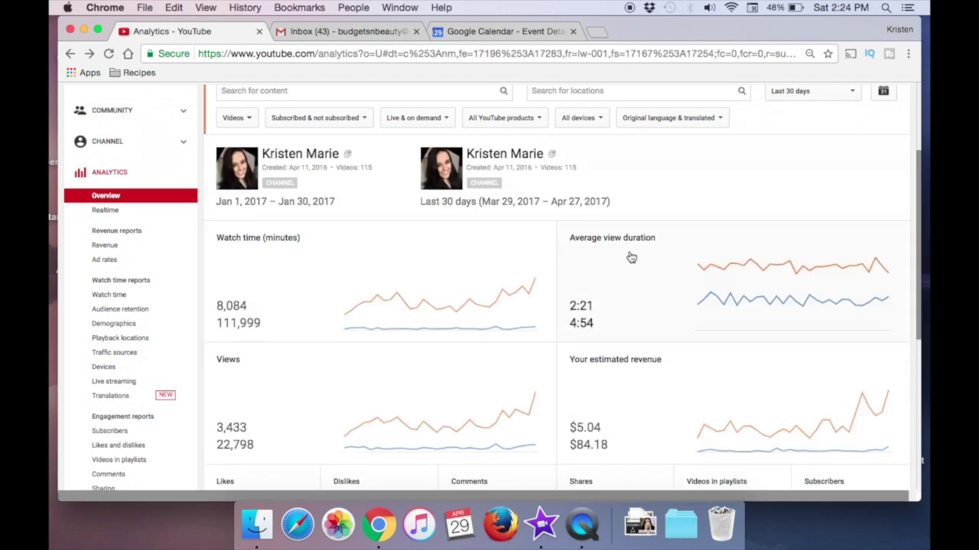
{"action": "left_click", "coordinate": [630, 257]}
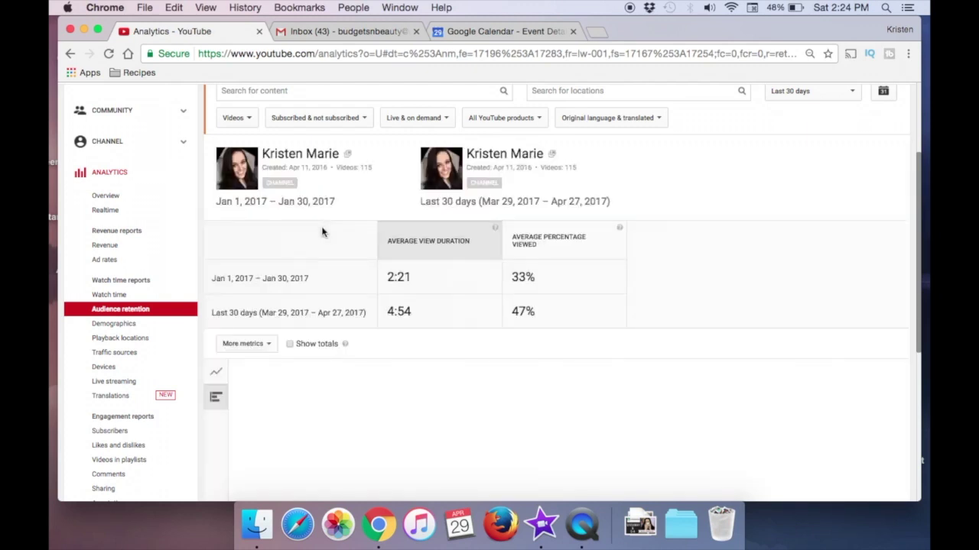
{"action": "scroll", "coordinate": [322, 232], "scroll_direction": "up", "scroll_amount": 1}
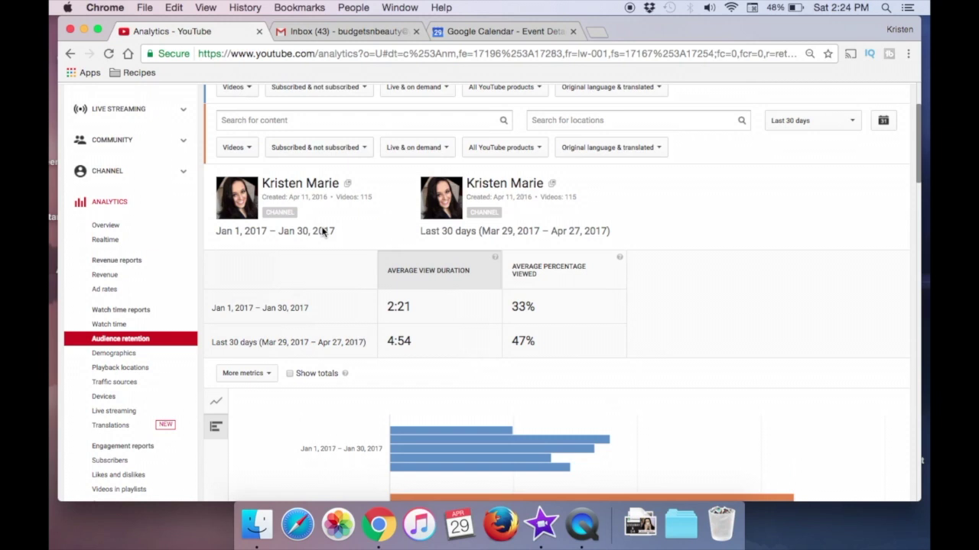
{"action": "scroll", "coordinate": [317, 232], "scroll_direction": "down", "scroll_amount": 2}
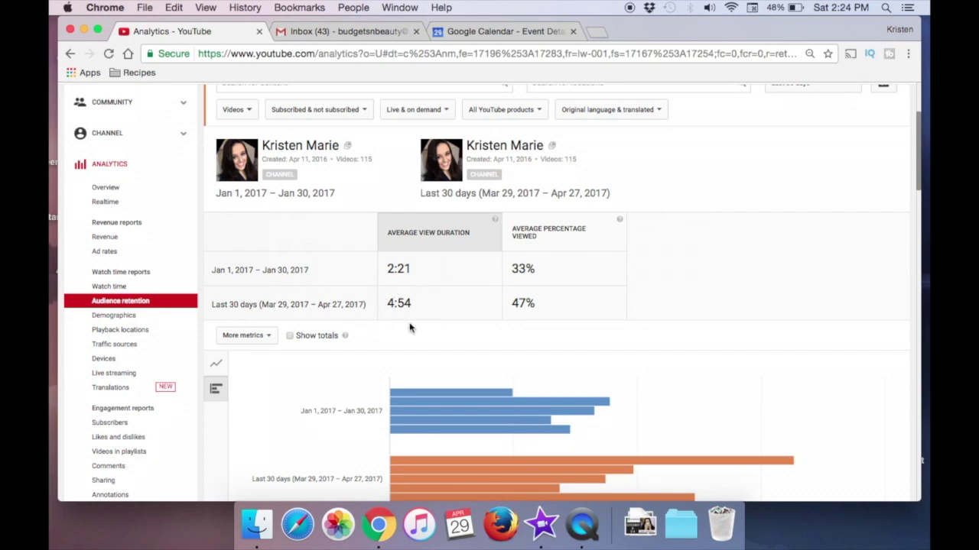
{"action": "scroll", "coordinate": [363, 307], "scroll_direction": "down", "scroll_amount": 3}
{"action": "mouse_move", "coordinate": [407, 298]}
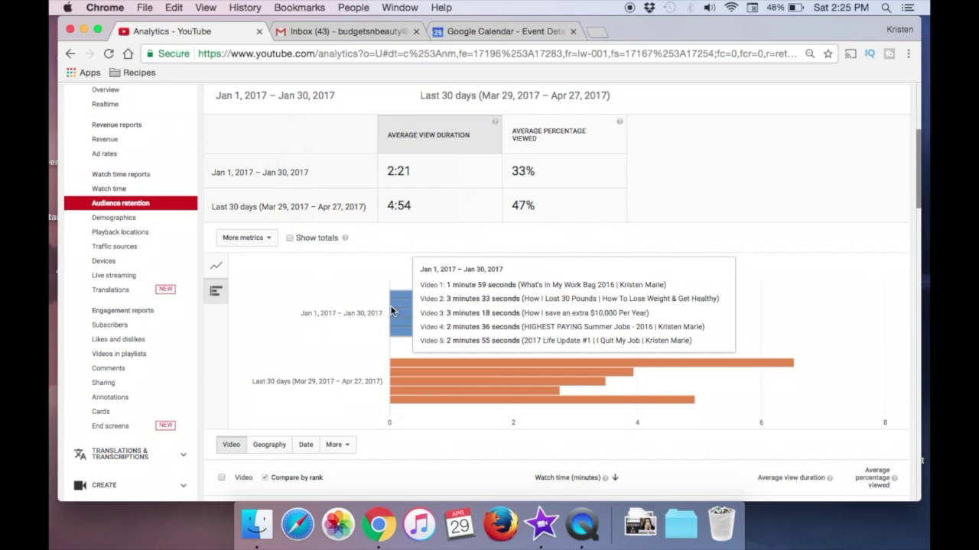
{"action": "mouse_move", "coordinate": [433, 375]}
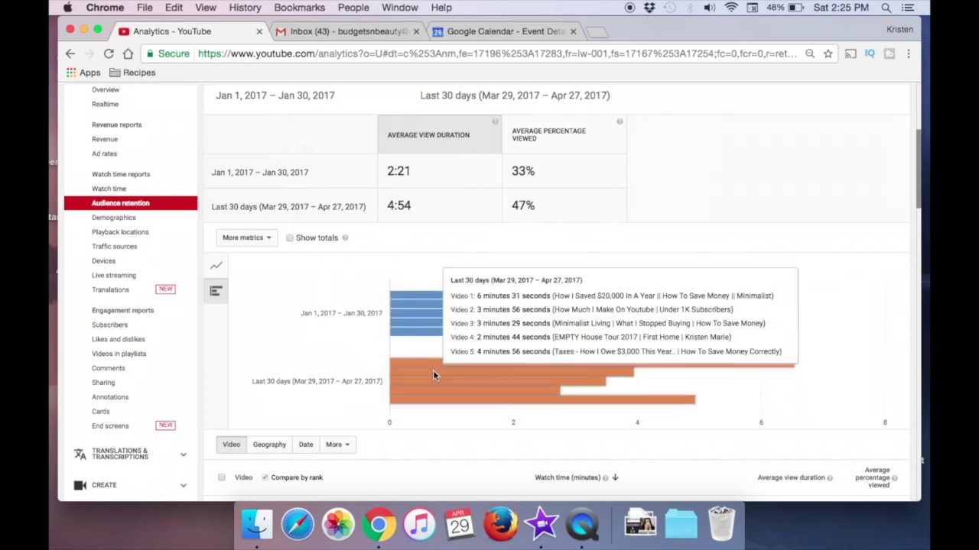
{"action": "scroll", "coordinate": [432, 370], "scroll_direction": "up", "scroll_amount": 5}
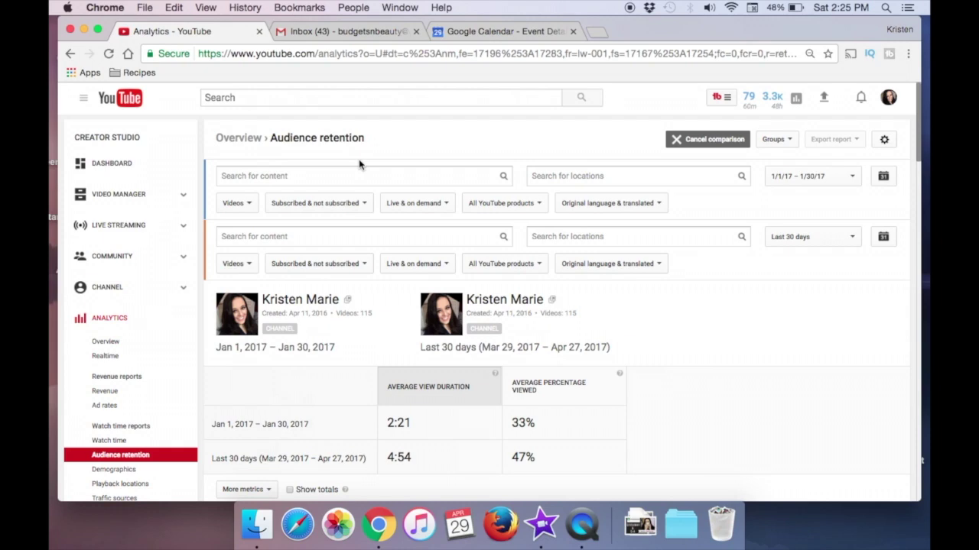
Go back to the overview and reopen Watch time to view the per-video bar chart comparison
{"action": "left_click", "coordinate": [69, 55]}
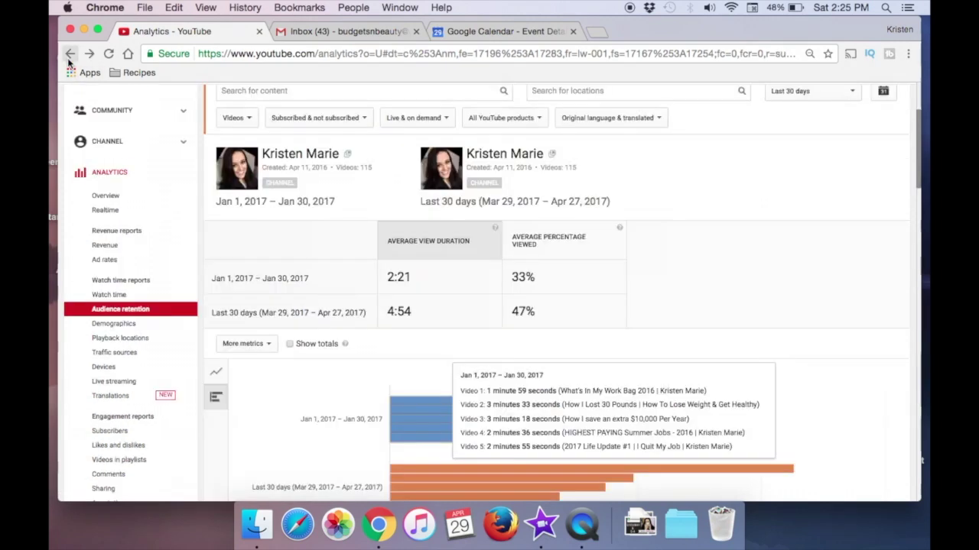
{"action": "left_click", "coordinate": [68, 55]}
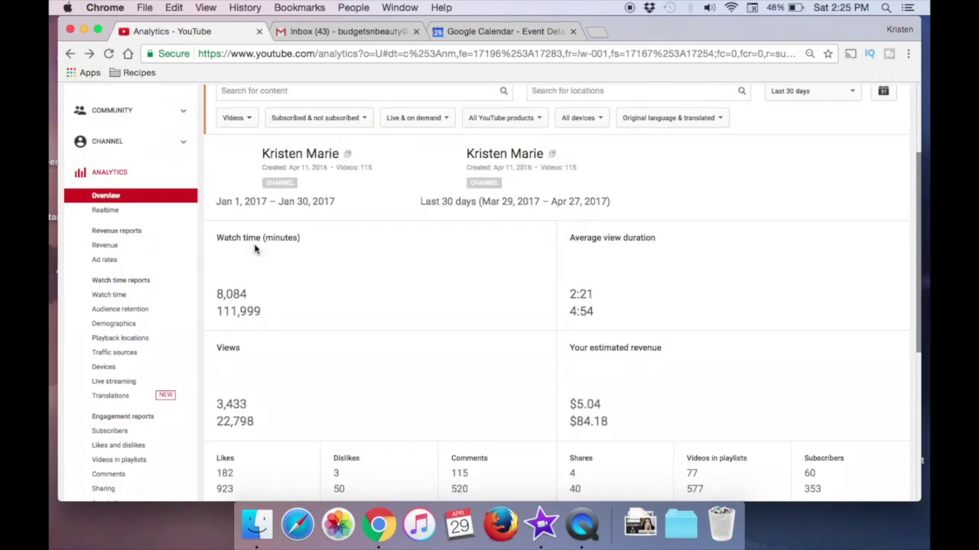
{"action": "left_click", "coordinate": [247, 273]}
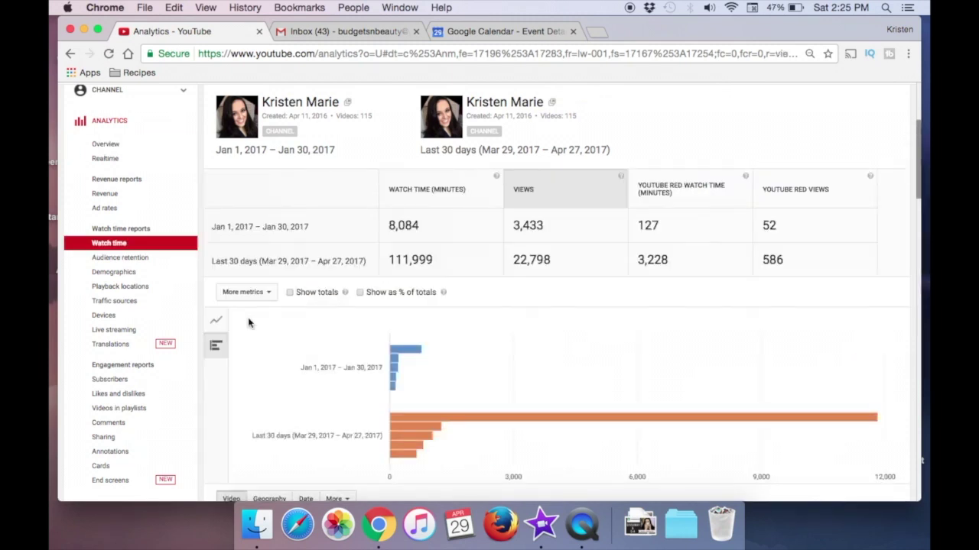
{"action": "scroll", "coordinate": [353, 261], "scroll_direction": "up", "scroll_amount": 3}
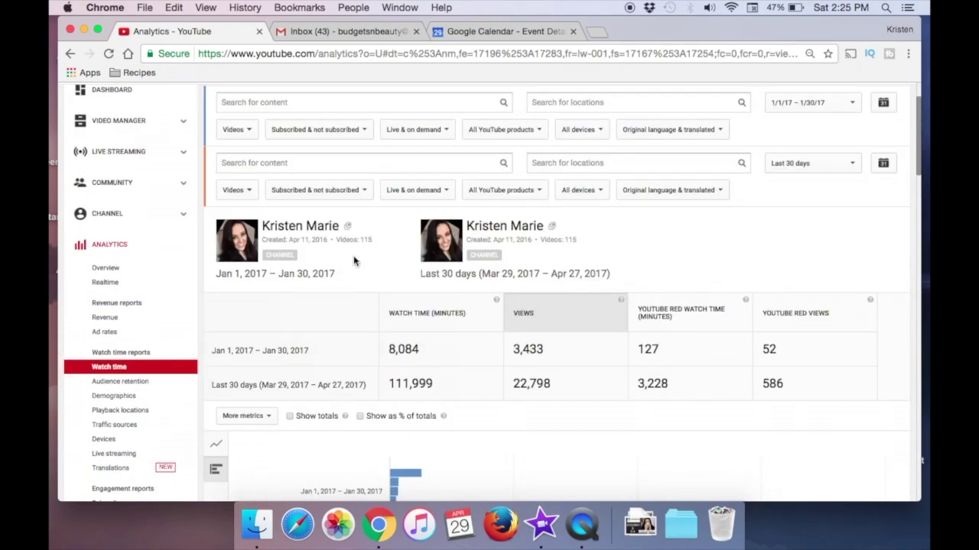
{"action": "scroll", "coordinate": [353, 261], "scroll_direction": "up", "scroll_amount": 2}
{"action": "scroll", "coordinate": [353, 260], "scroll_direction": "down", "scroll_amount": 3}
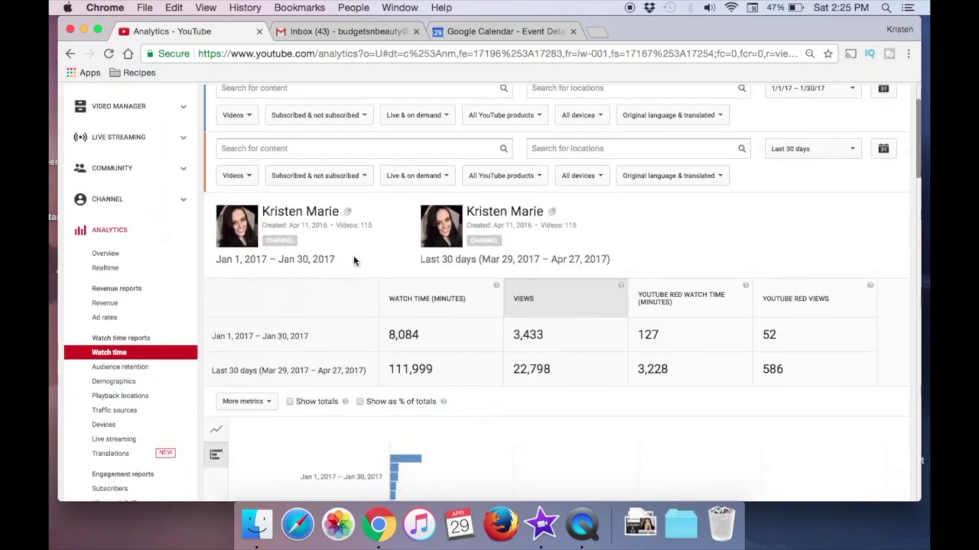
{"action": "scroll", "coordinate": [353, 261], "scroll_direction": "down", "scroll_amount": 3}
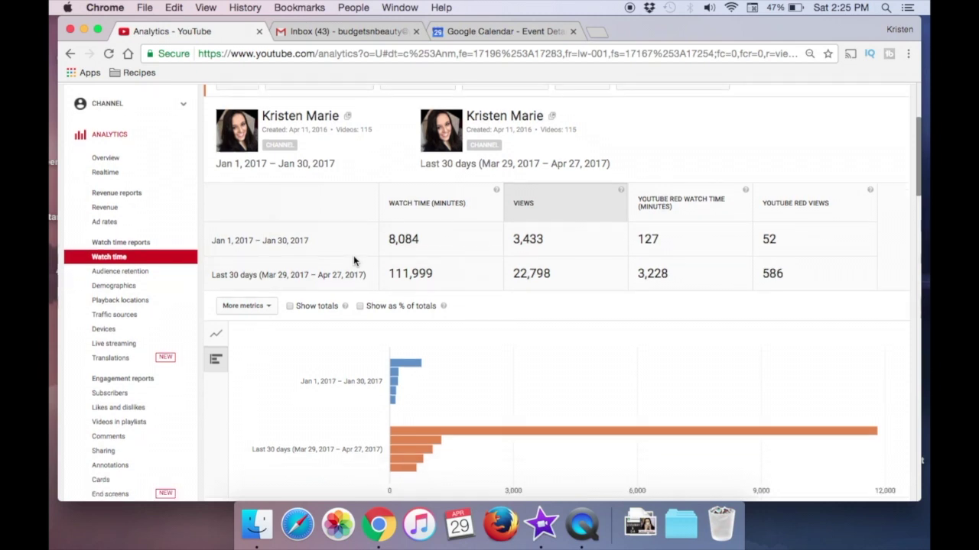
Go back to the overview and scroll to the watch time, views and revenue trend lines
{"action": "left_click", "coordinate": [69, 53]}
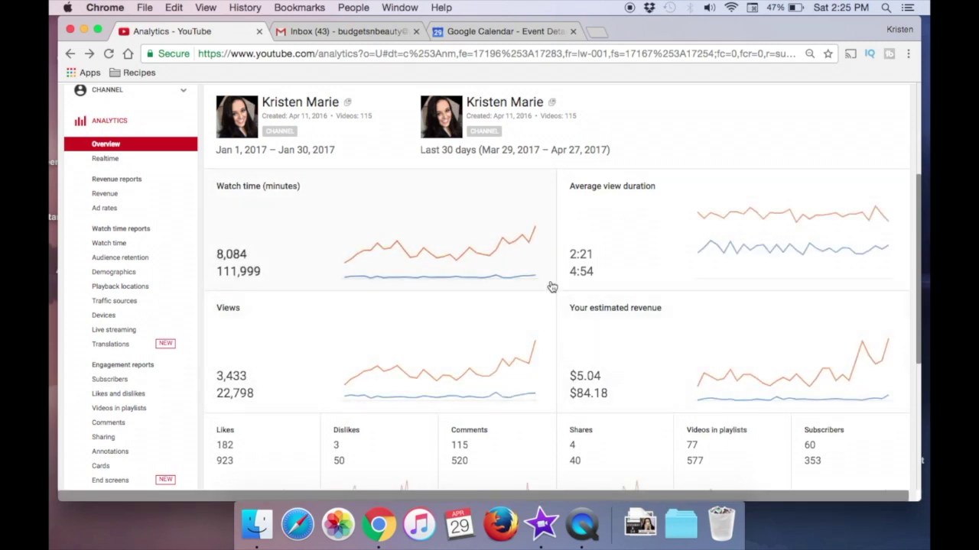
{"action": "scroll", "coordinate": [552, 288], "scroll_direction": "down", "scroll_amount": 3}
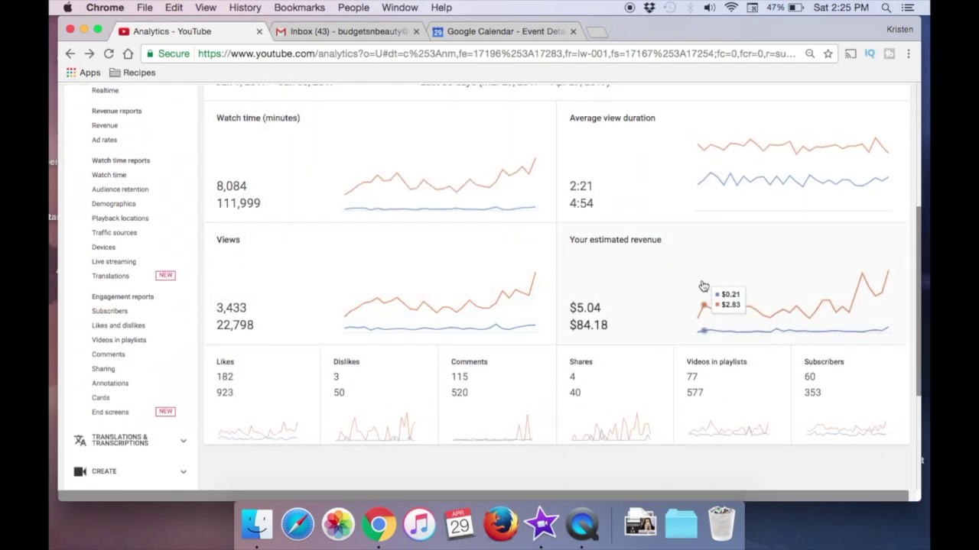
Open the Revenue report comparing estimated revenue of $5.04 versus $84.18
{"action": "left_click", "coordinate": [626, 241]}
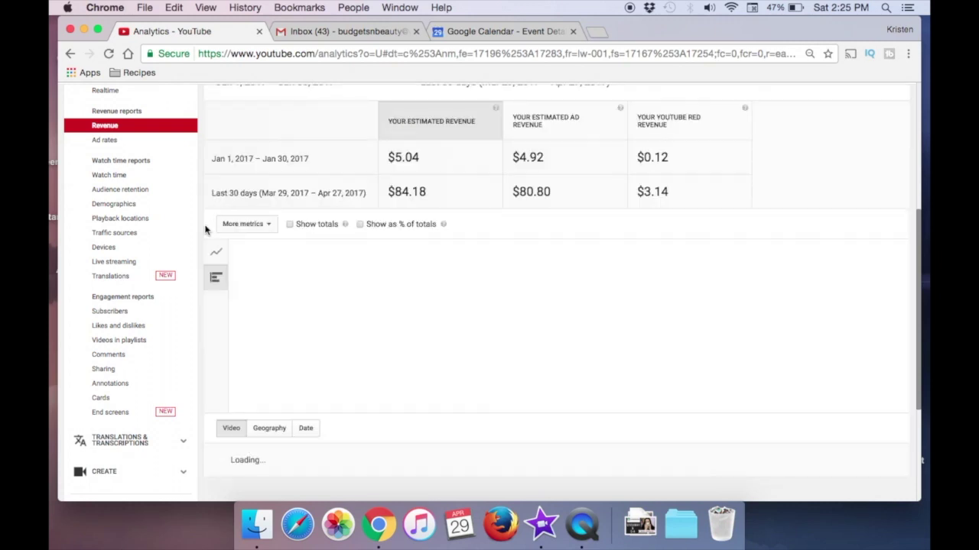
{"action": "scroll", "coordinate": [222, 218], "scroll_direction": "up", "scroll_amount": 1}
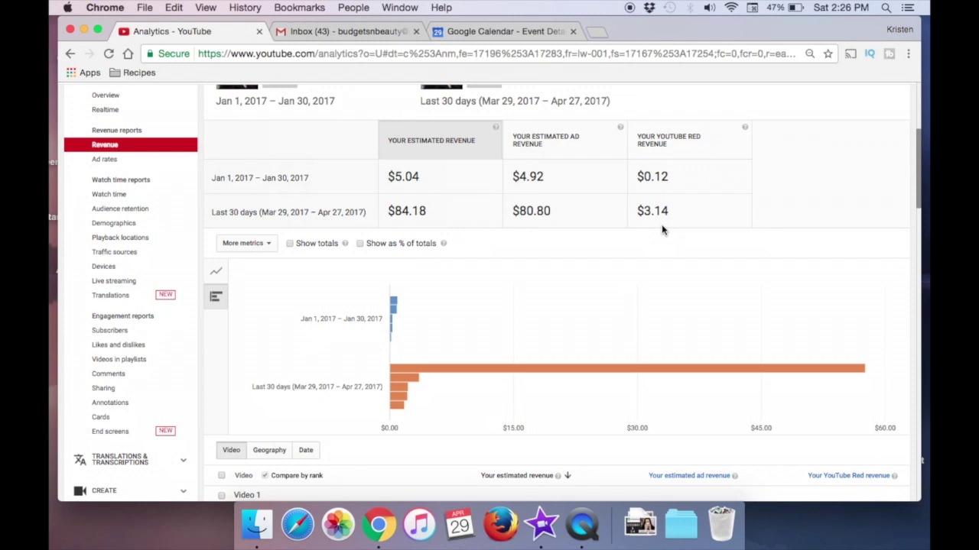
{"action": "scroll", "coordinate": [345, 201], "scroll_direction": "up", "scroll_amount": 1}
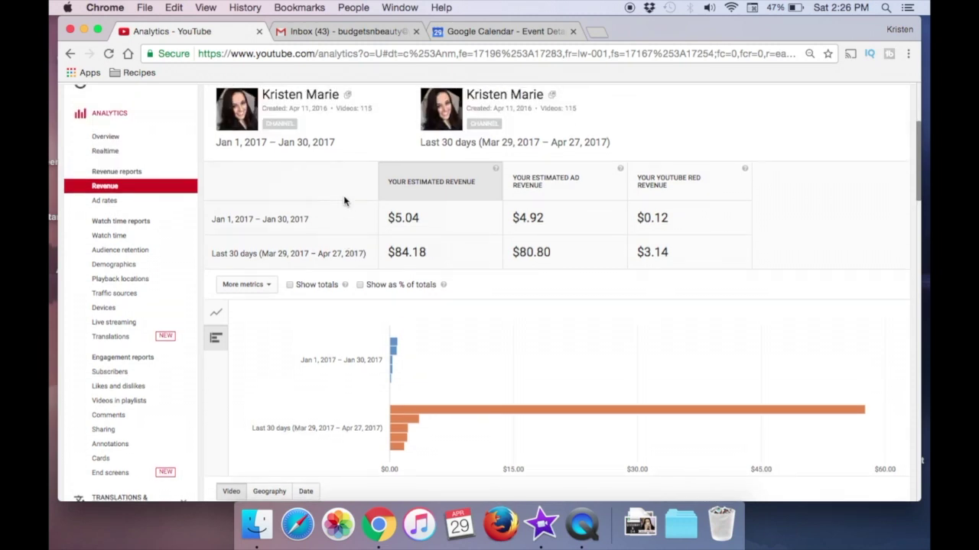
{"action": "scroll", "coordinate": [344, 201], "scroll_direction": "up", "scroll_amount": 1}
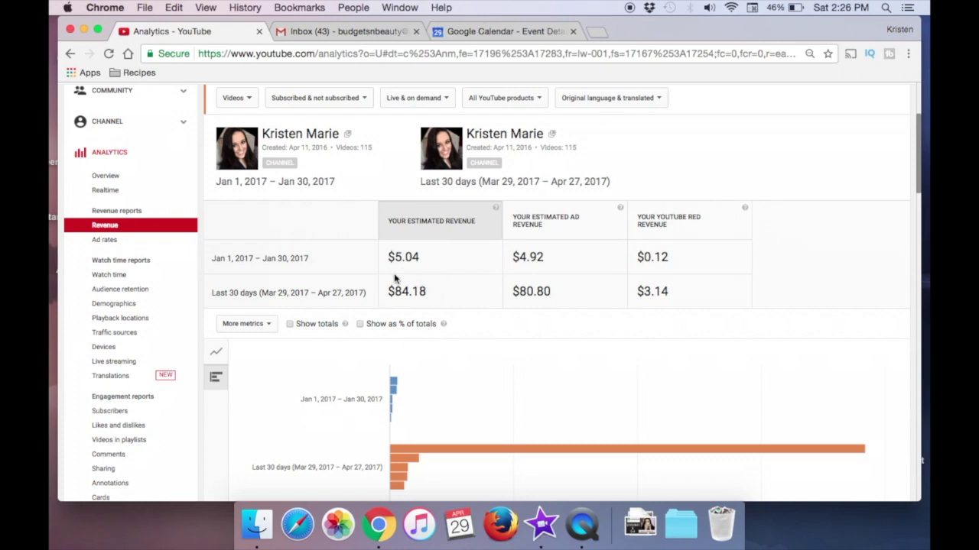
{"action": "scroll", "coordinate": [306, 237], "scroll_direction": "up", "scroll_amount": 4}
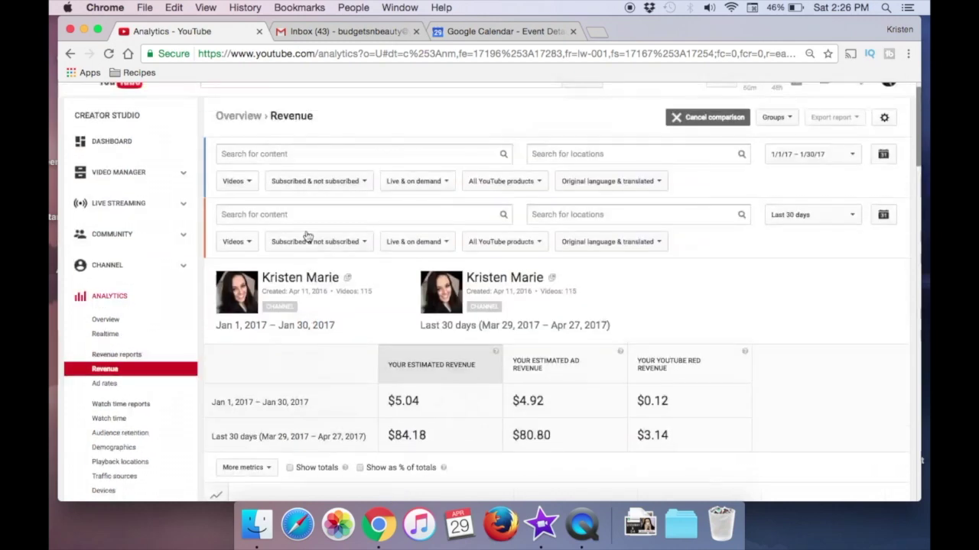
Return to the overview and scroll through engagement cards: subscribers 60 vs 353, likes 182 vs 923
{"action": "left_click", "coordinate": [71, 54]}
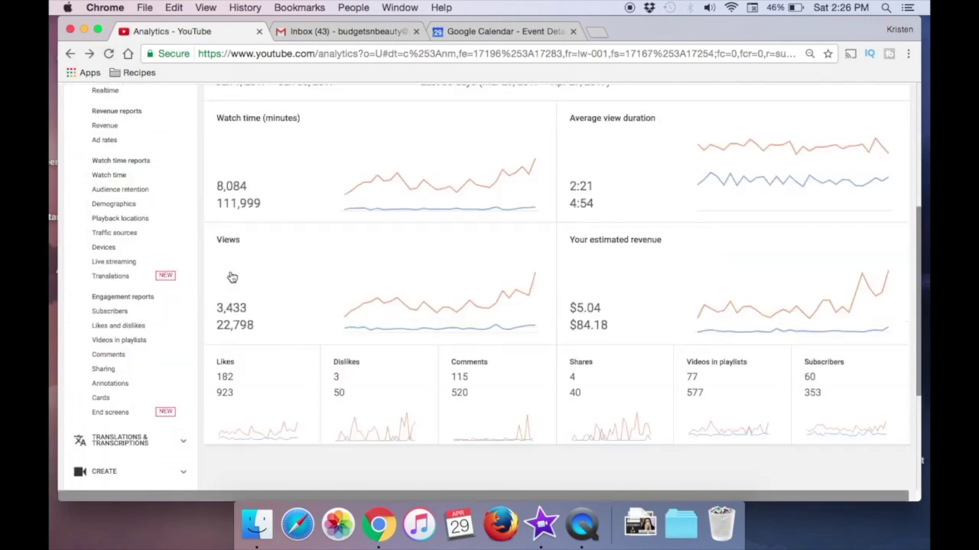
{"action": "scroll", "coordinate": [231, 277], "scroll_direction": "down", "scroll_amount": 2}
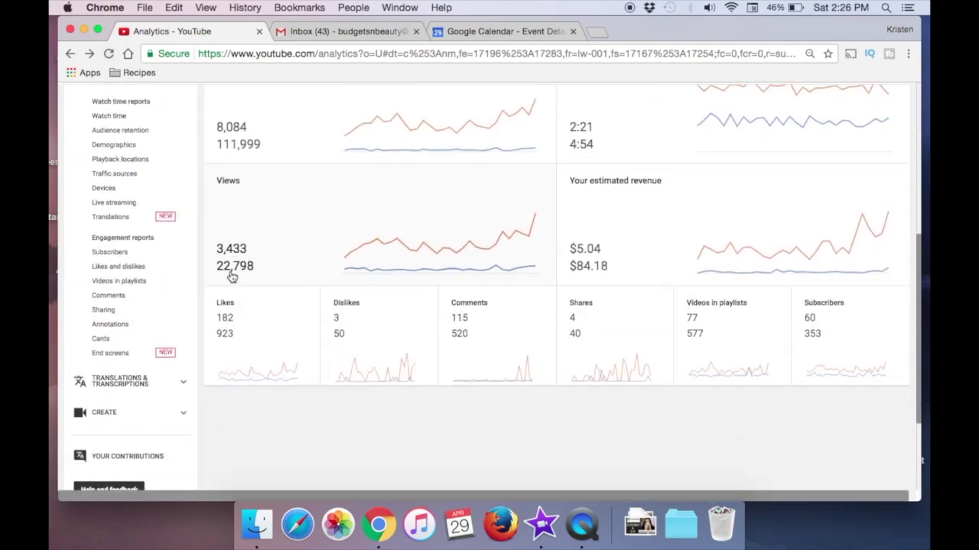
{"action": "scroll", "coordinate": [205, 263], "scroll_direction": "down", "scroll_amount": 1}
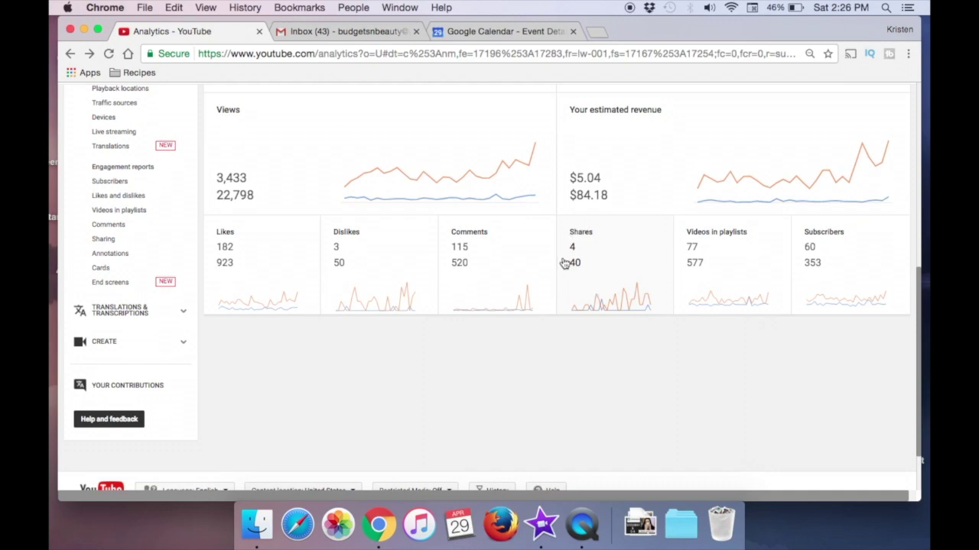
{"action": "scroll", "coordinate": [592, 257], "scroll_direction": "down", "scroll_amount": 1}
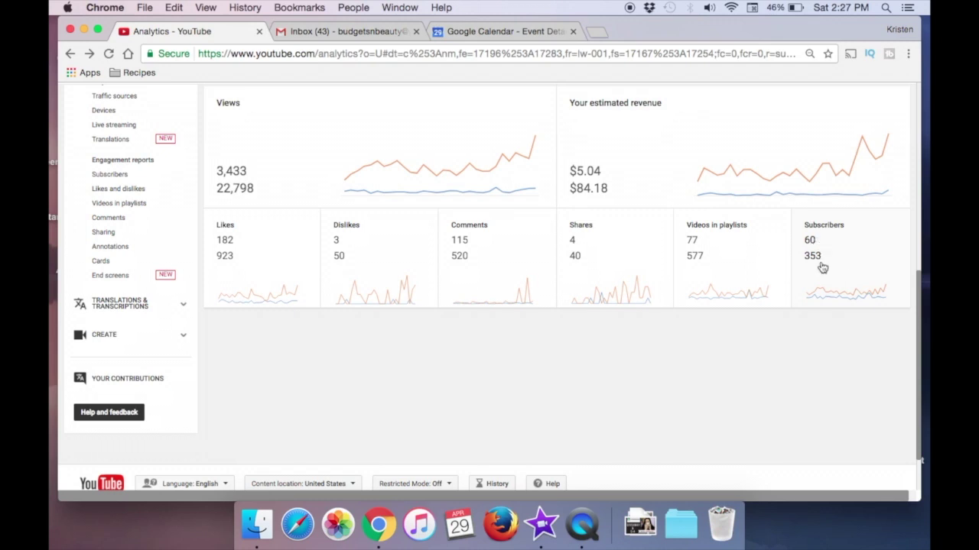
{"action": "scroll", "coordinate": [551, 299], "scroll_direction": "down", "scroll_amount": 2}
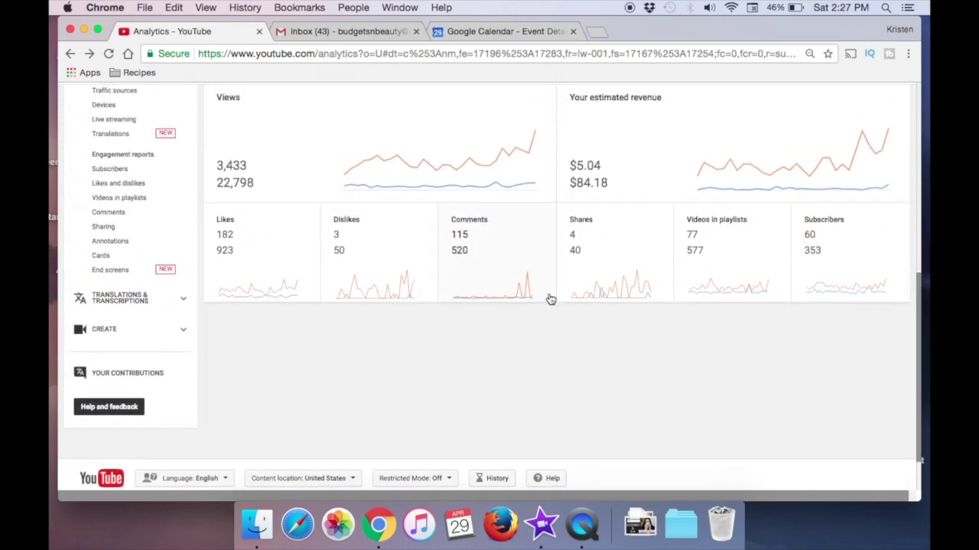
{"action": "scroll", "coordinate": [550, 299], "scroll_direction": "up", "scroll_amount": 10}
{"action": "scroll", "coordinate": [550, 299], "scroll_direction": "down", "scroll_amount": 3}
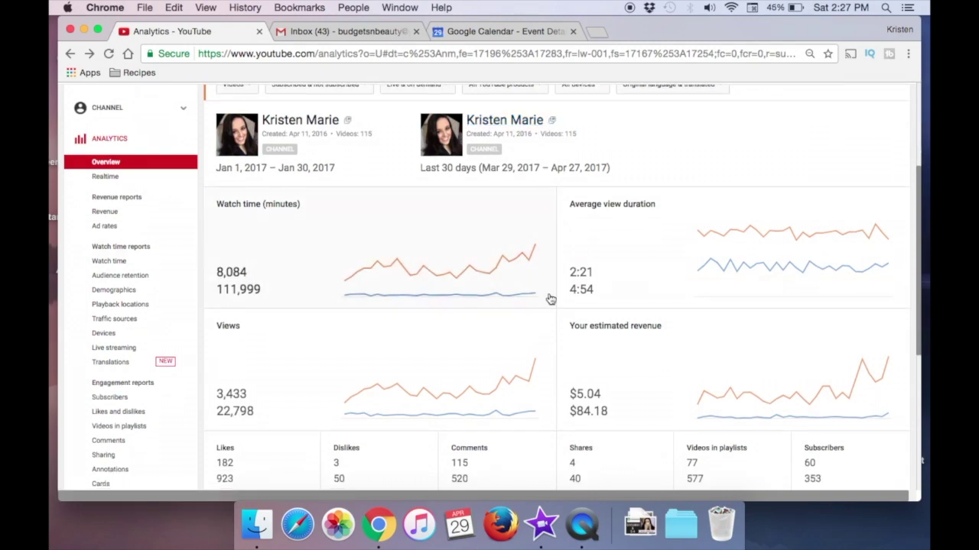
{"action": "scroll", "coordinate": [550, 299], "scroll_direction": "up", "scroll_amount": 3}
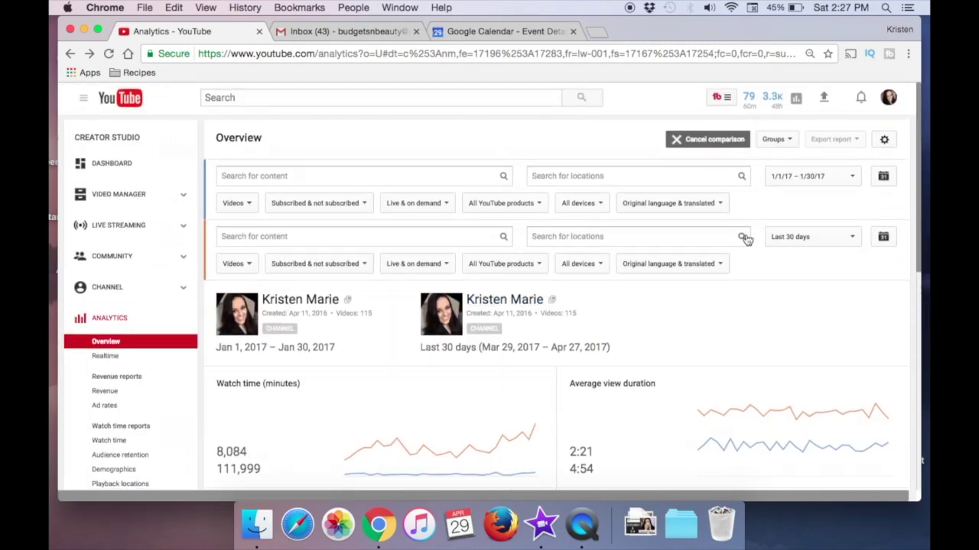
Cancel the comparison to show only Jan 1–30, 2017 figures, then go to the Dashboard
{"action": "left_click", "coordinate": [713, 140]}
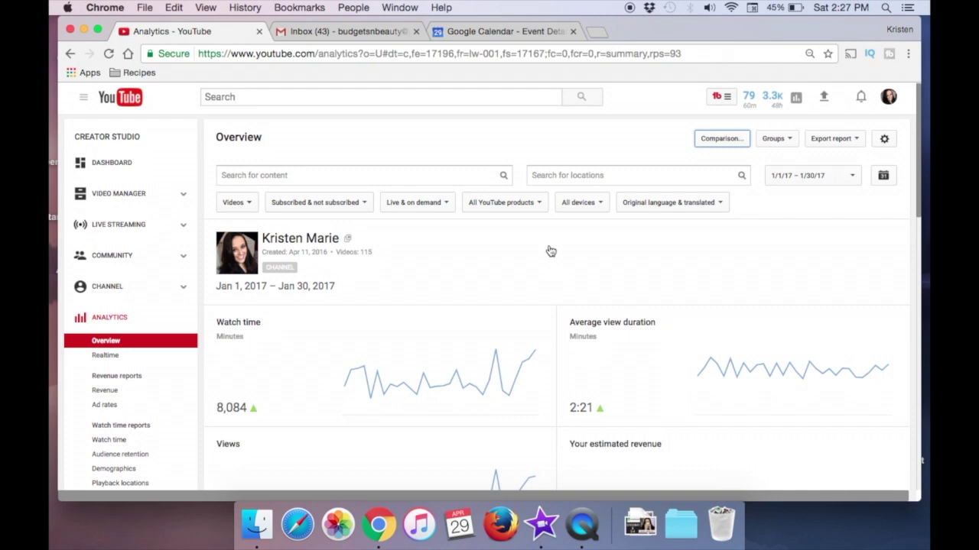
{"action": "scroll", "coordinate": [551, 252], "scroll_direction": "down", "scroll_amount": 3}
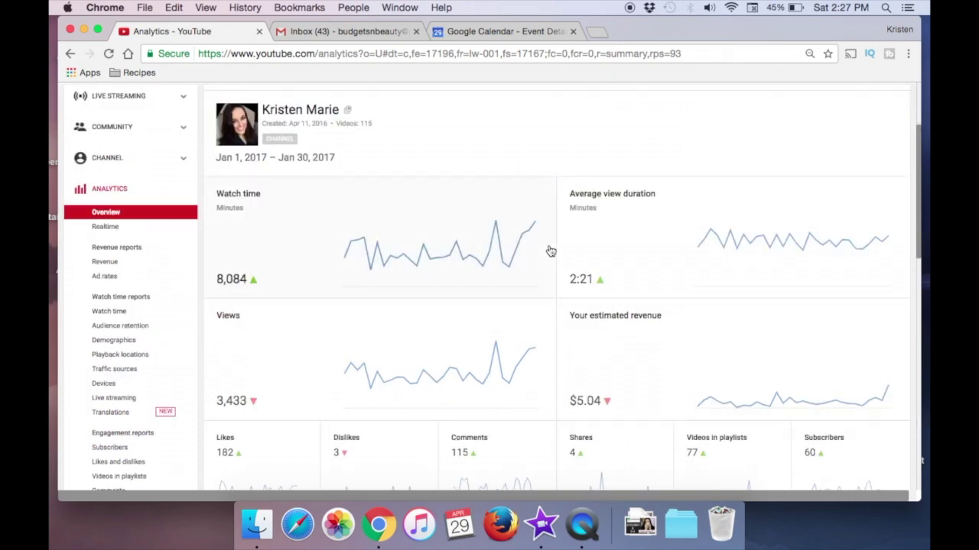
{"action": "scroll", "coordinate": [117, 163], "scroll_direction": "up", "scroll_amount": 3}
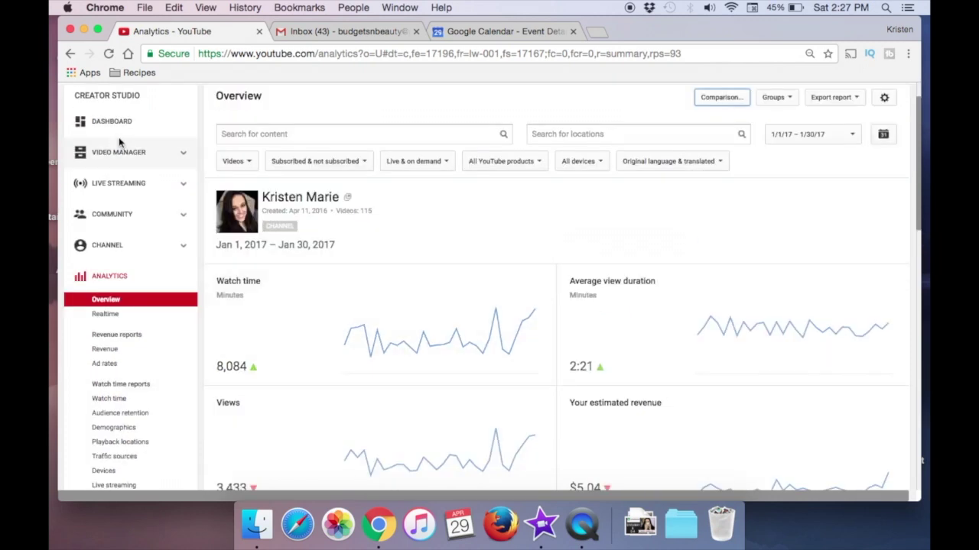
{"action": "scroll", "coordinate": [118, 137], "scroll_direction": "up", "scroll_amount": 2}
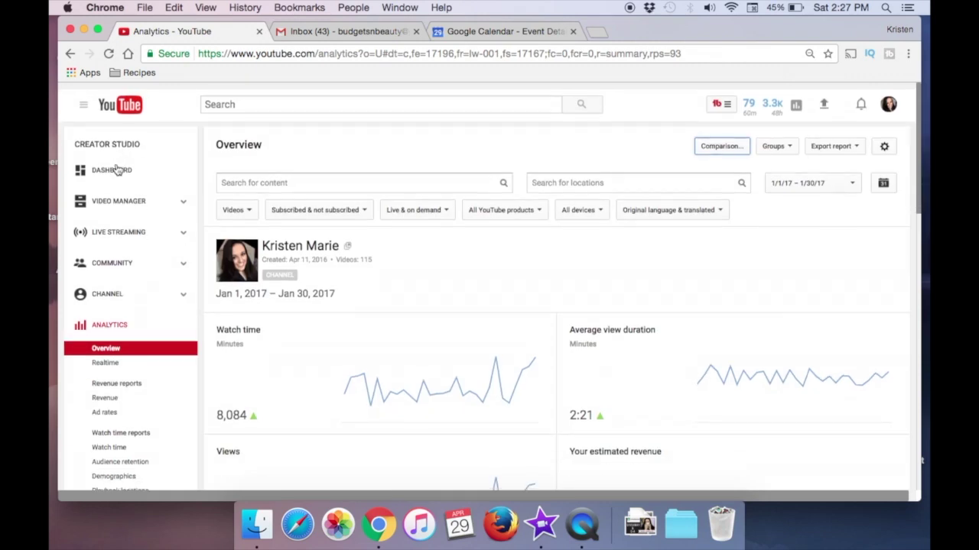
{"action": "left_click", "coordinate": [114, 167]}
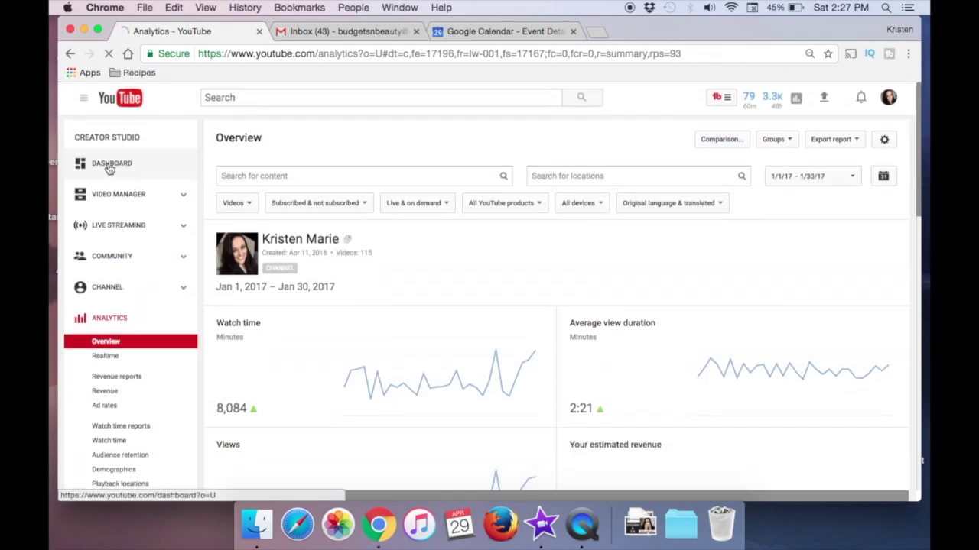